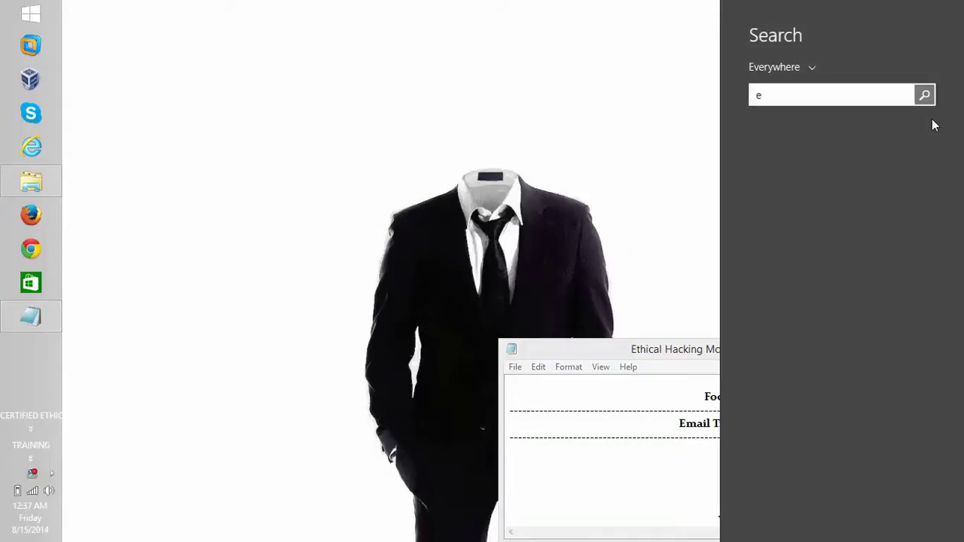
Search the system for eMailTrackerPro and launch it
{"action": "type", "text": "mailTrackerPro"}
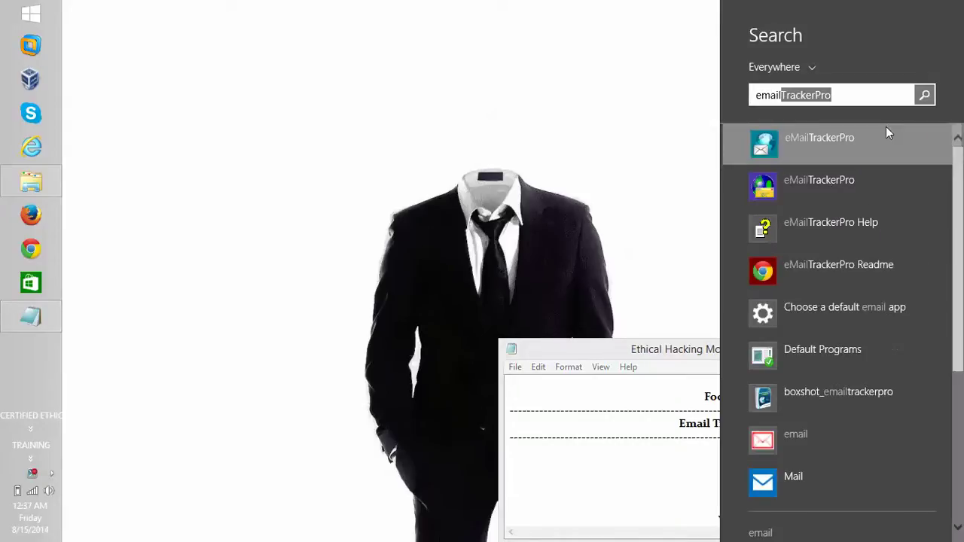
{"action": "left_click", "coordinate": [886, 132]}
{"action": "right_click", "coordinate": [633, 75]}
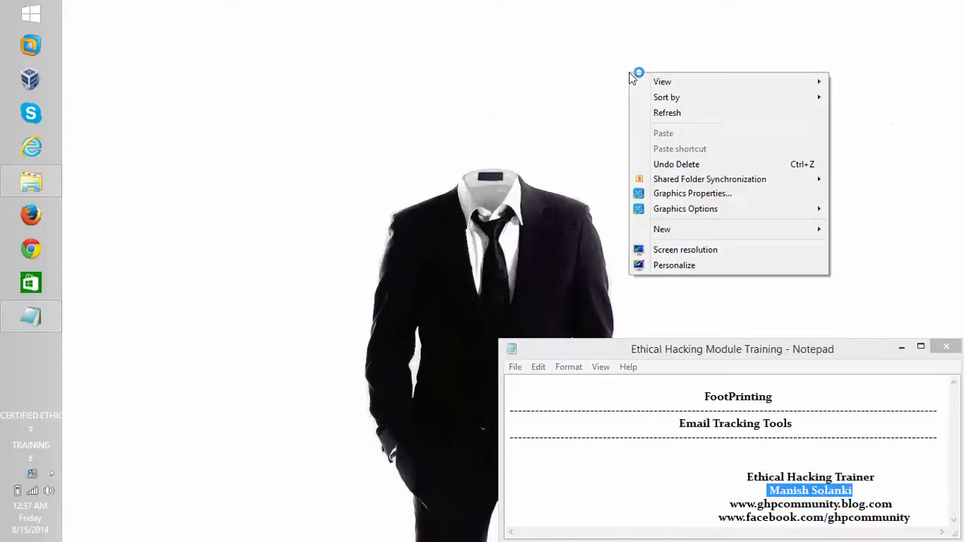
{"action": "left_click", "coordinate": [685, 114]}
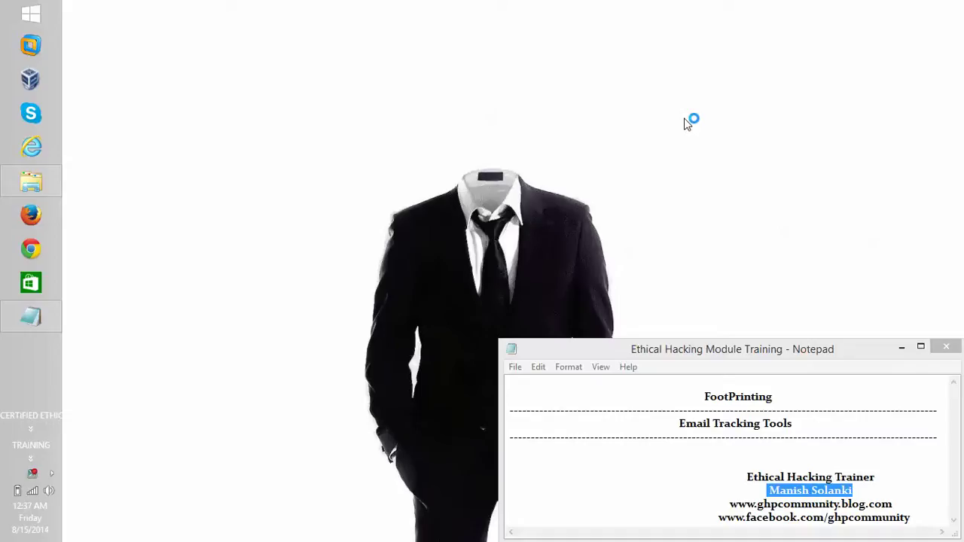
{"action": "right_click", "coordinate": [687, 123]}
{"action": "left_click", "coordinate": [742, 159]}
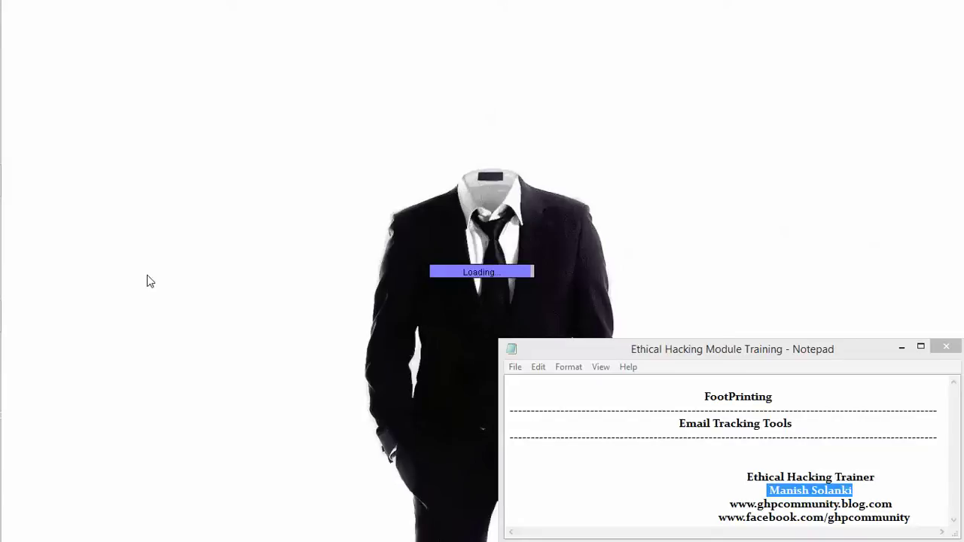
{"action": "right_click", "coordinate": [891, 302]}
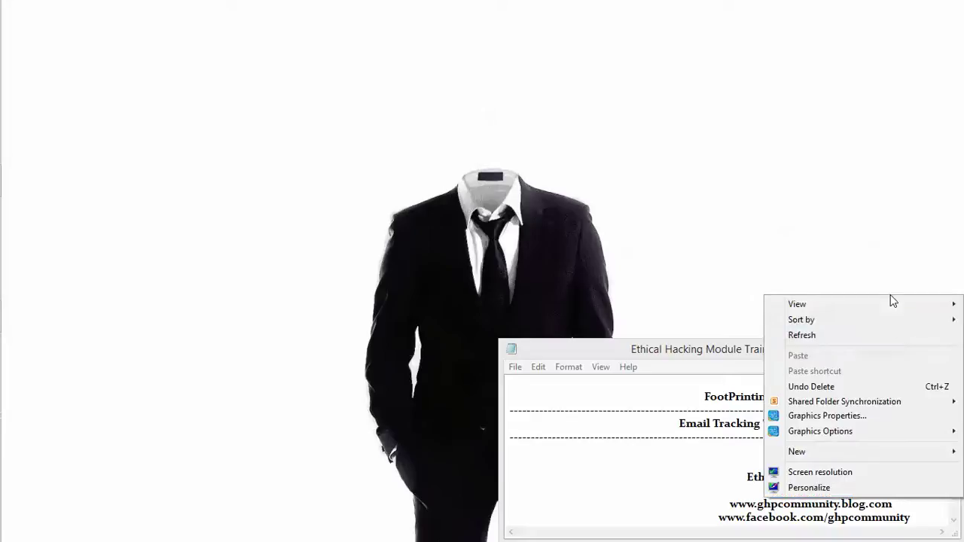
{"action": "left_click", "coordinate": [893, 344]}
{"action": "mouse_move", "coordinate": [2, 344]}
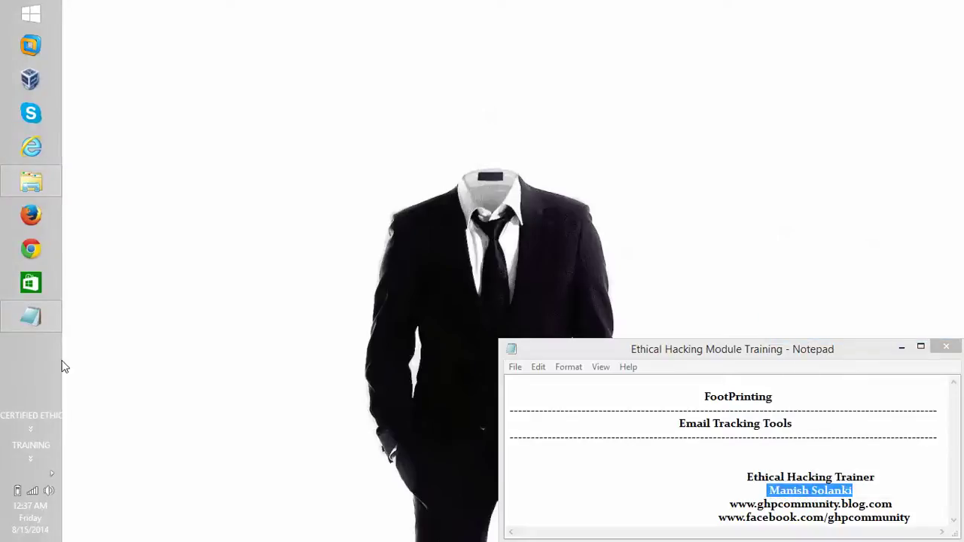
{"action": "right_click", "coordinate": [204, 231]}
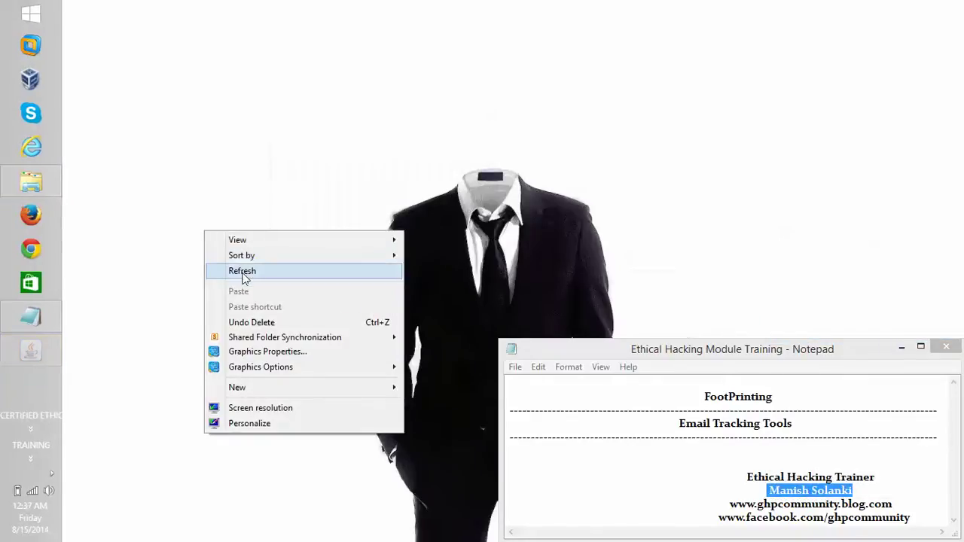
{"action": "left_click", "coordinate": [242, 273]}
{"action": "right_click", "coordinate": [461, 150]}
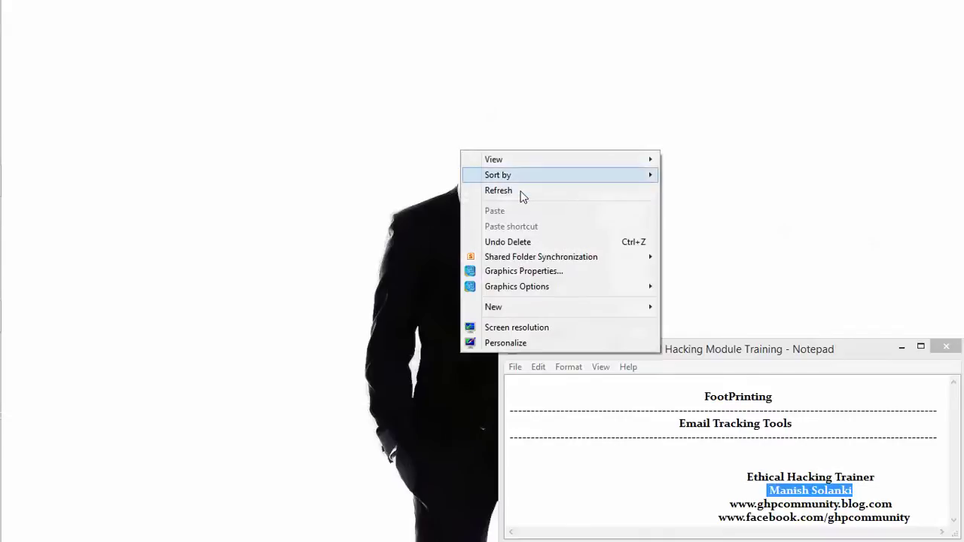
{"action": "left_click", "coordinate": [522, 194]}
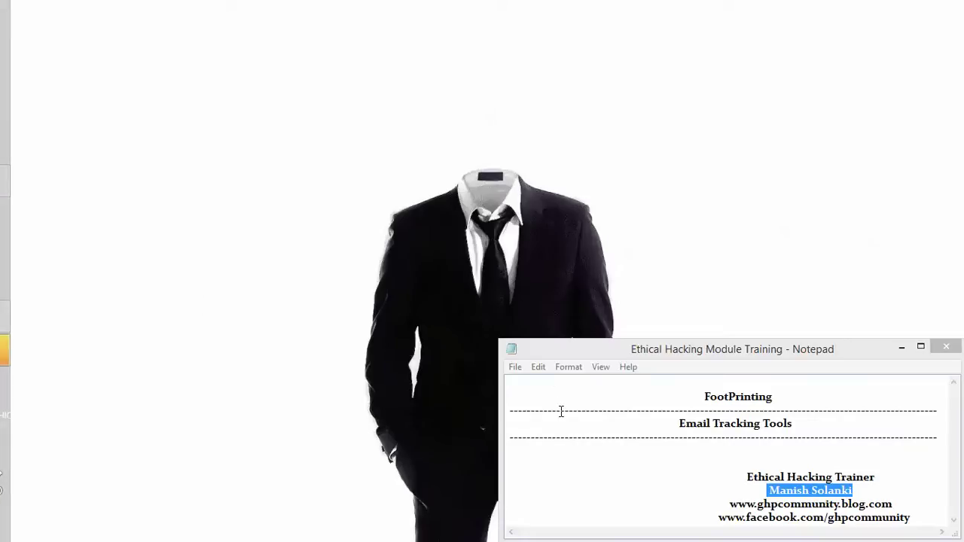
Switch to the eMailTrackerPro window and accept the Advanced Edition in the Edition Selection dialog
{"action": "left_click", "coordinate": [23, 346]}
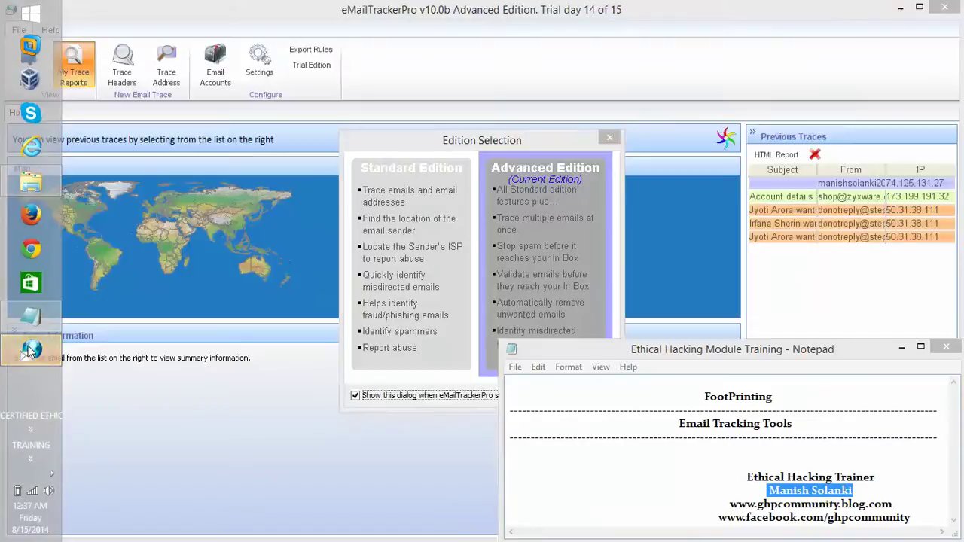
{"action": "left_click", "coordinate": [22, 345]}
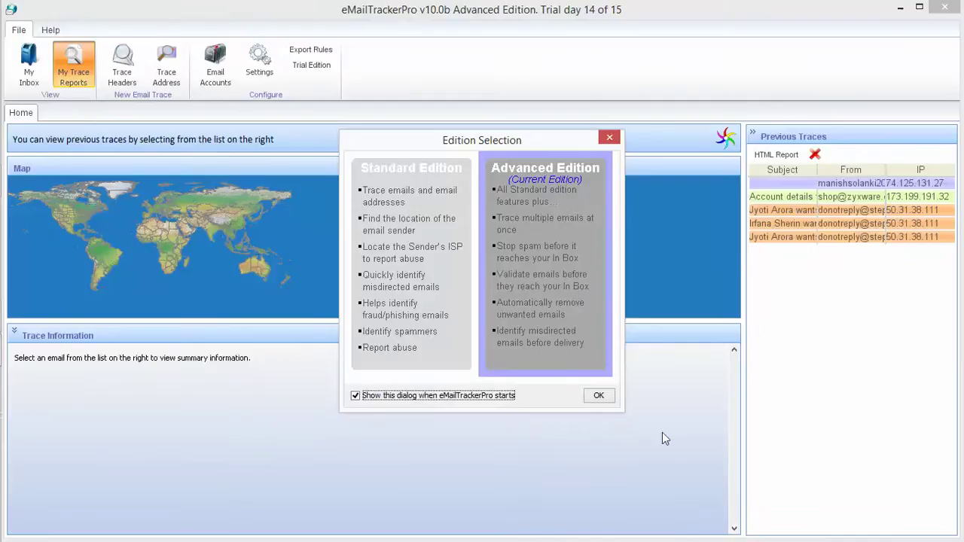
{"action": "left_click", "coordinate": [598, 397]}
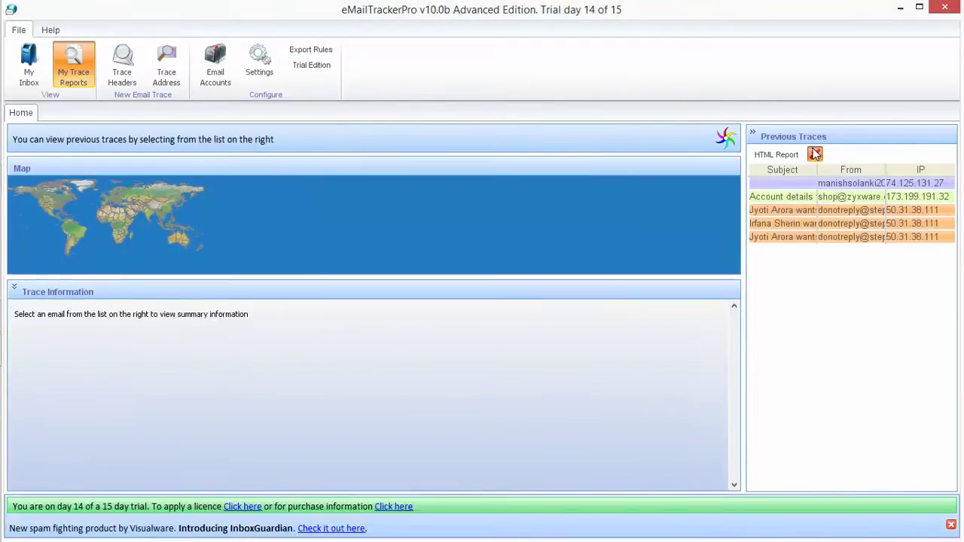
{"action": "left_click", "coordinate": [814, 154]}
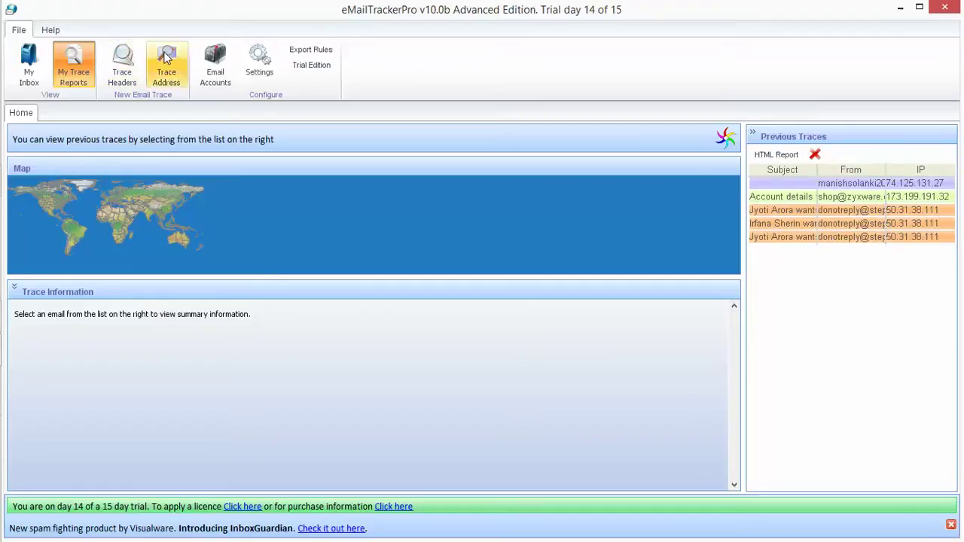
Open the inbox and preview the two emails dated Jan 7, 2013 from the same sender
{"action": "left_click", "coordinate": [30, 66]}
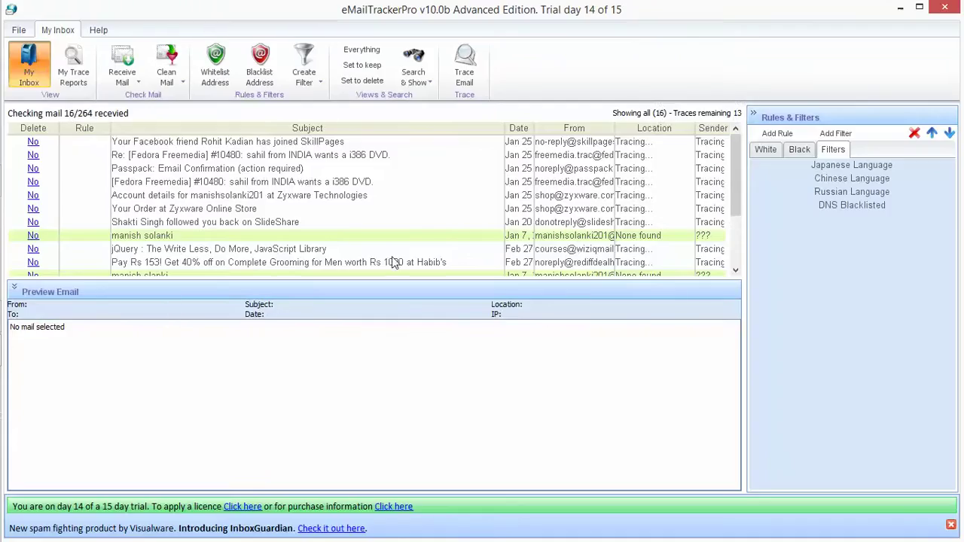
{"action": "left_click_drag", "start_coordinate": [732, 142], "coordinate": [742, 160]}
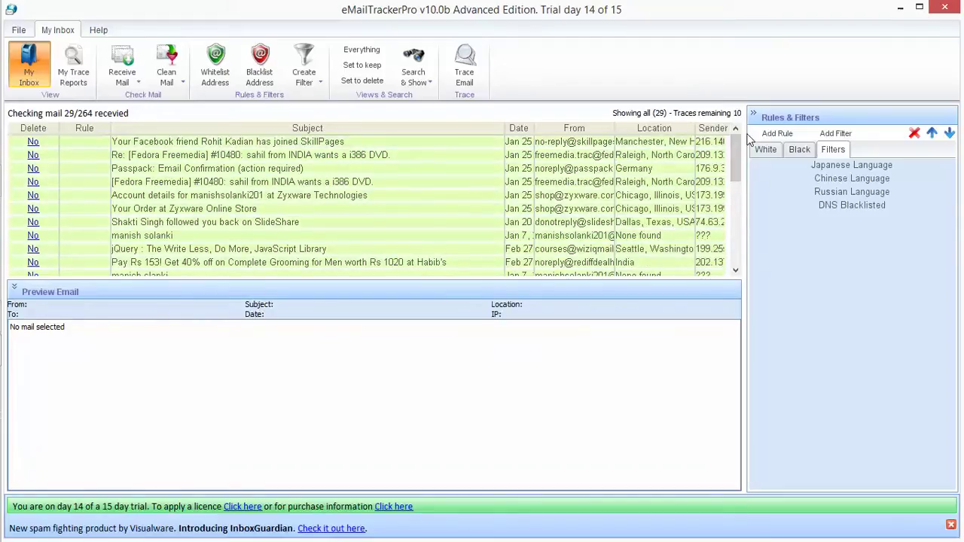
{"action": "left_click_drag", "start_coordinate": [742, 151], "coordinate": [742, 162]}
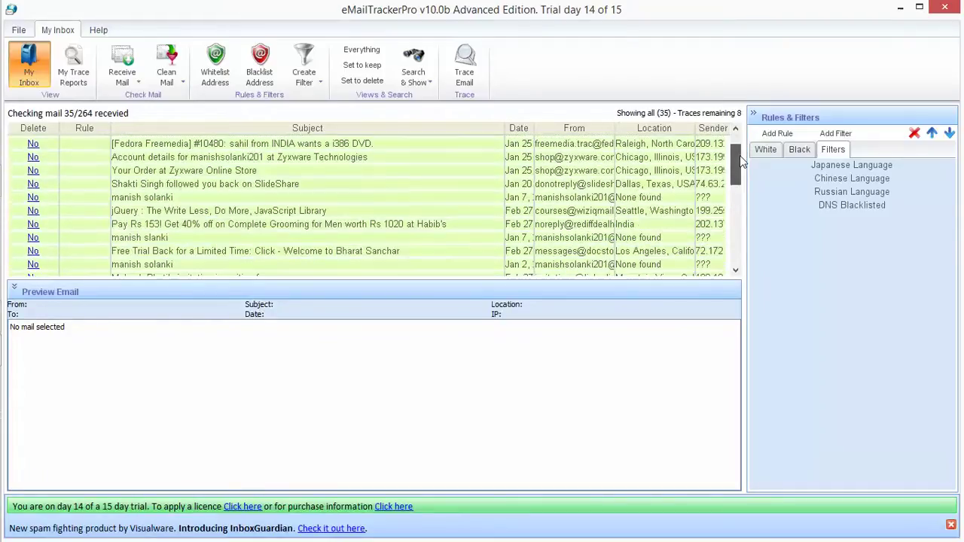
{"action": "left_click", "coordinate": [170, 198]}
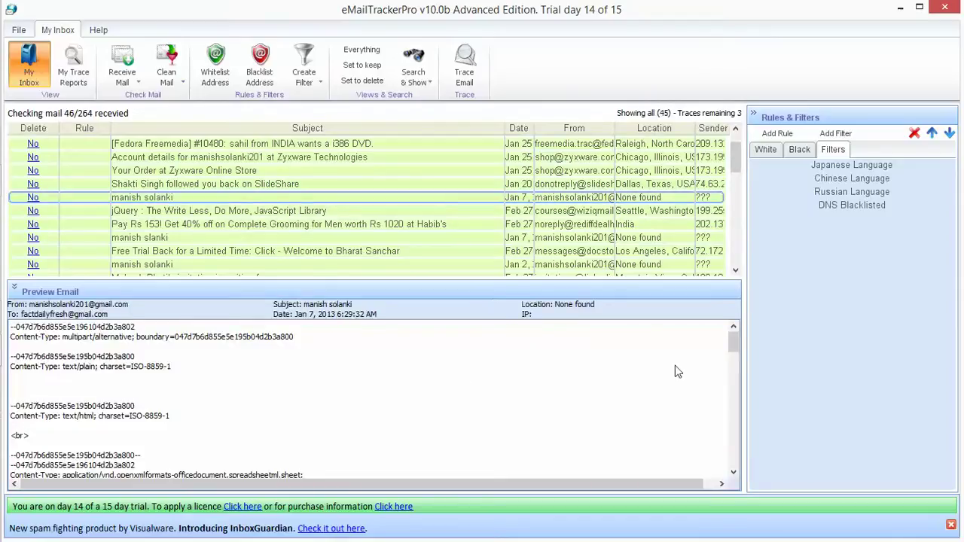
{"action": "mouse_move", "coordinate": [733, 345]}
{"action": "left_mouse_down"}
{"action": "mouse_move", "coordinate": [739, 462]}
{"action": "mouse_move", "coordinate": [735, 350]}
{"action": "left_mouse_up"}
{"action": "left_click", "coordinate": [180, 237]}
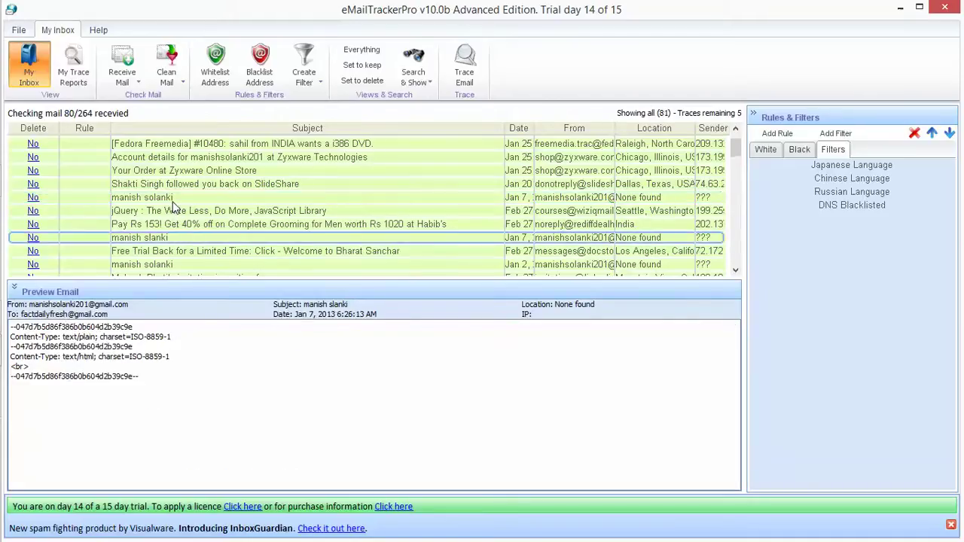
{"action": "left_click", "coordinate": [170, 197]}
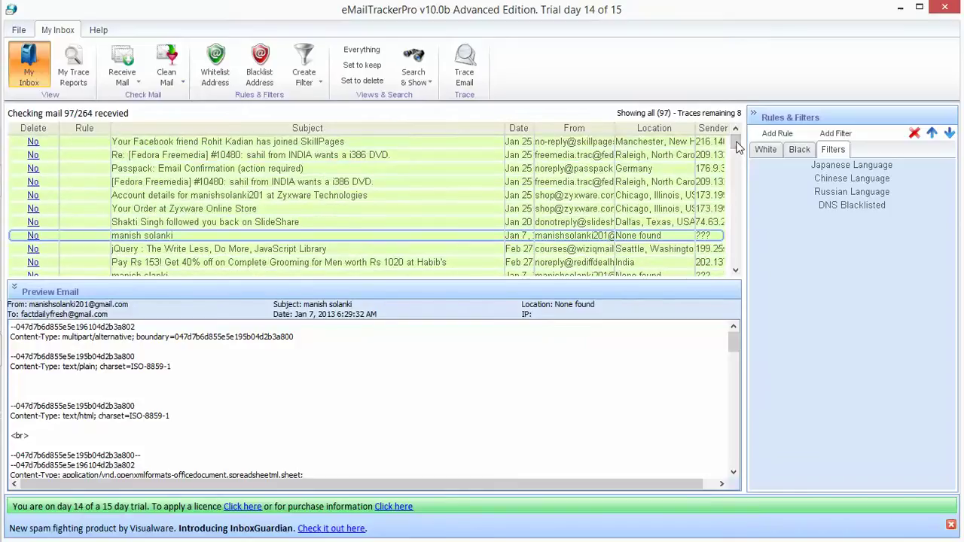
Select the "wants to meet you" email dated Feb 25 in the inbox and run a full trace on it
{"action": "scroll", "coordinate": [736, 153], "scroll_direction": "down", "scroll_amount": 2}
{"action": "scroll", "coordinate": [736, 153], "scroll_direction": "down", "scroll_amount": 1}
{"action": "left_click_drag", "start_coordinate": [736, 154], "coordinate": [736, 165]}
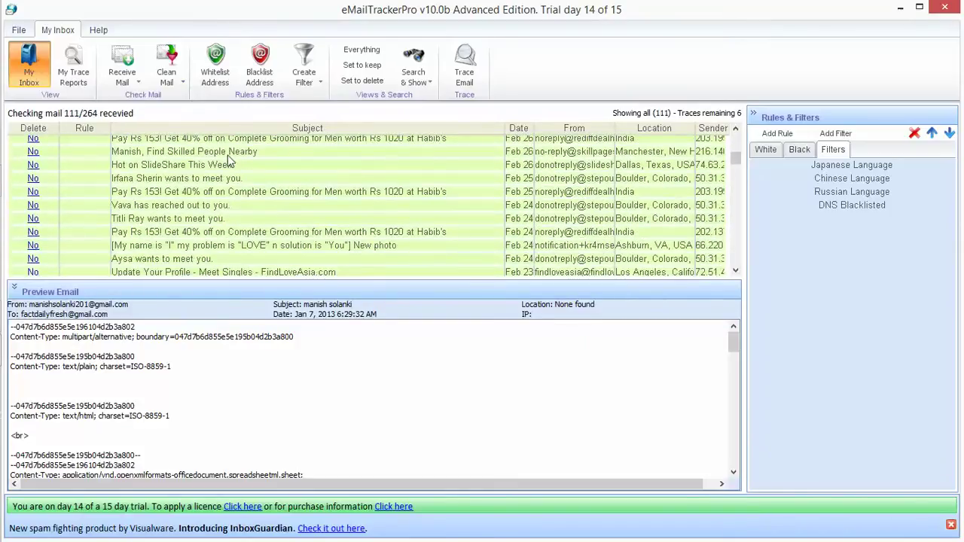
{"action": "left_click", "coordinate": [166, 180]}
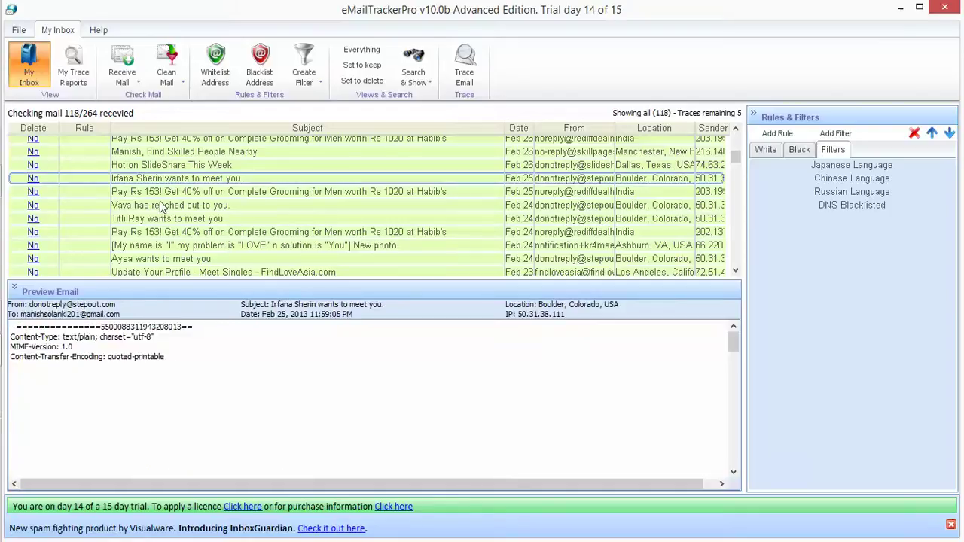
{"action": "left_click_drag", "start_coordinate": [170, 363], "coordinate": [62, 337]}
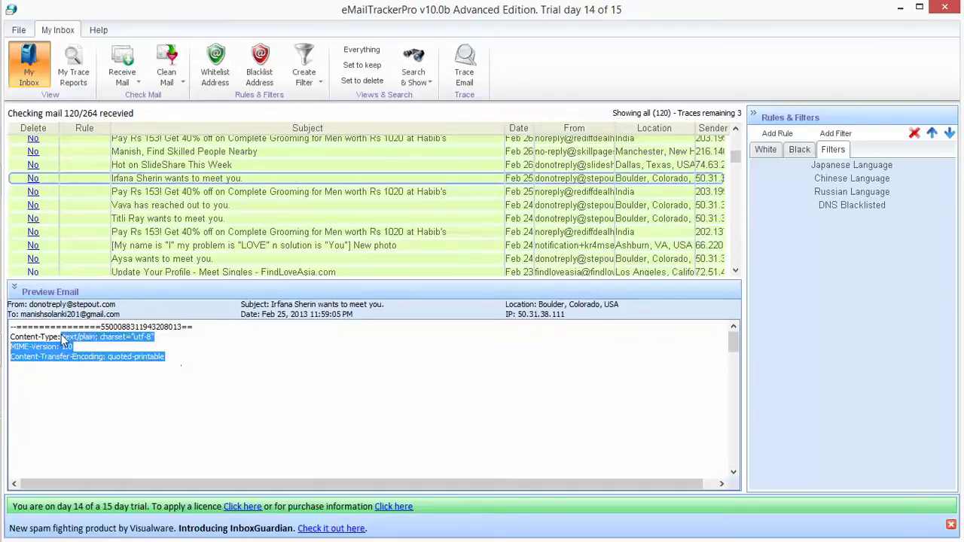
{"action": "left_click", "coordinate": [216, 419]}
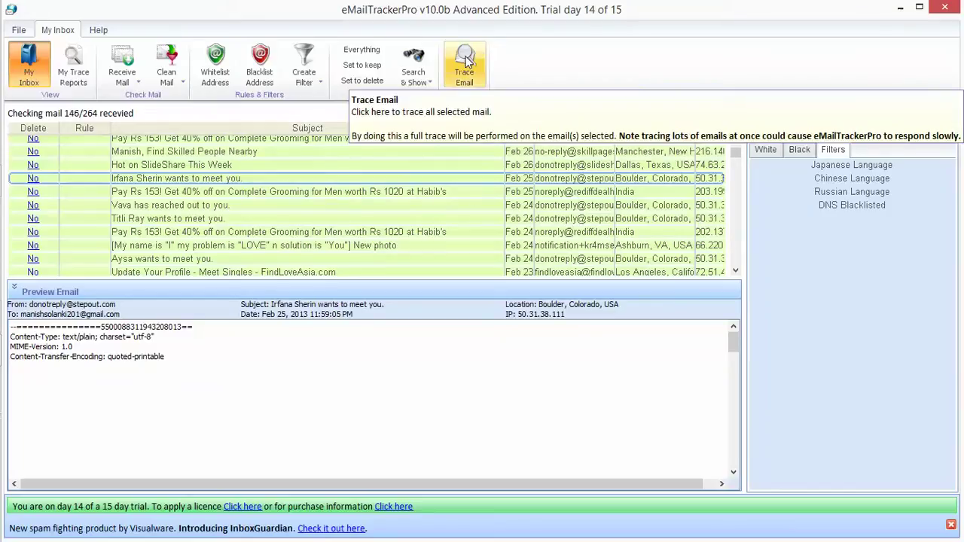
{"action": "right_click", "coordinate": [217, 181]}
{"action": "left_click", "coordinate": [208, 185]}
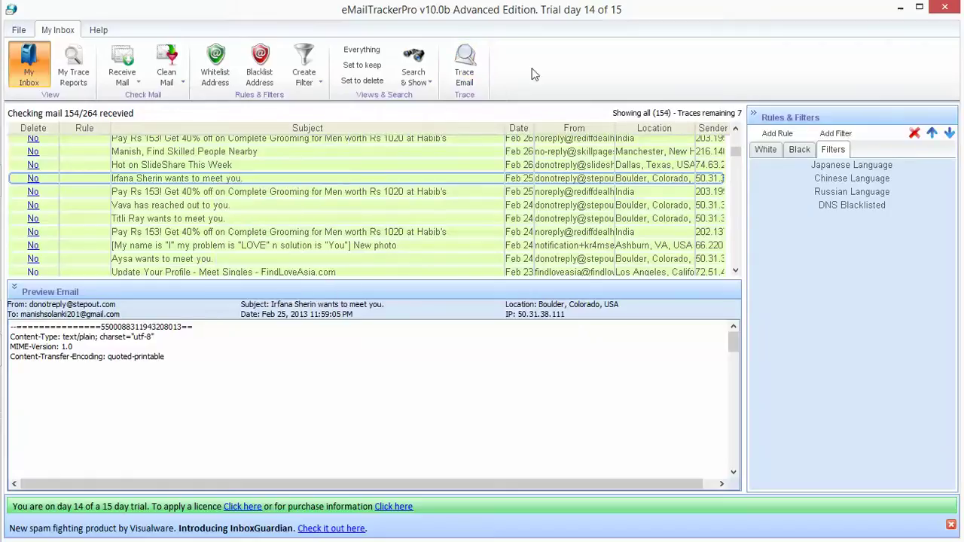
{"action": "left_click", "coordinate": [462, 59]}
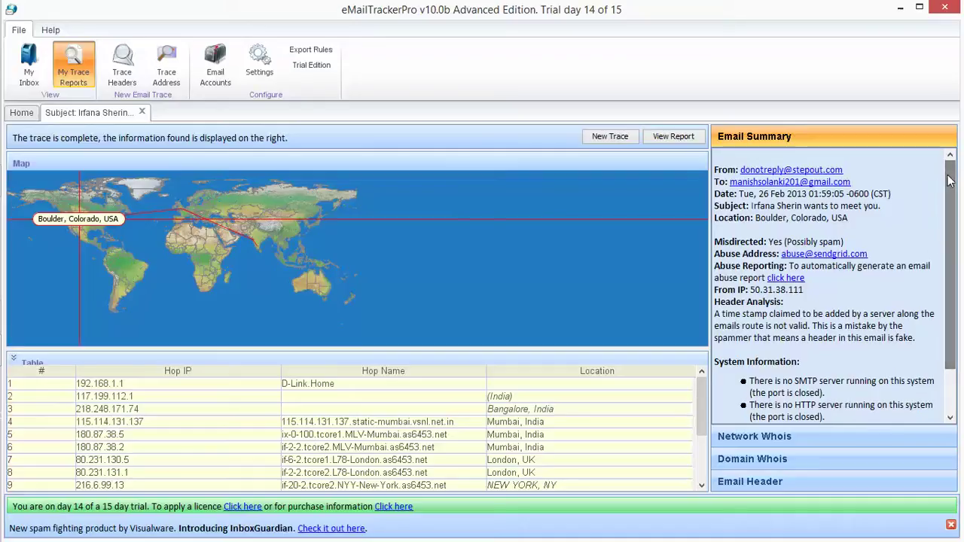
Examine the sender's location and originating IP address in the trace's email summary
{"action": "left_click_drag", "start_coordinate": [891, 210], "coordinate": [791, 218]}
{"action": "left_click_drag", "start_coordinate": [855, 214], "coordinate": [763, 216]}
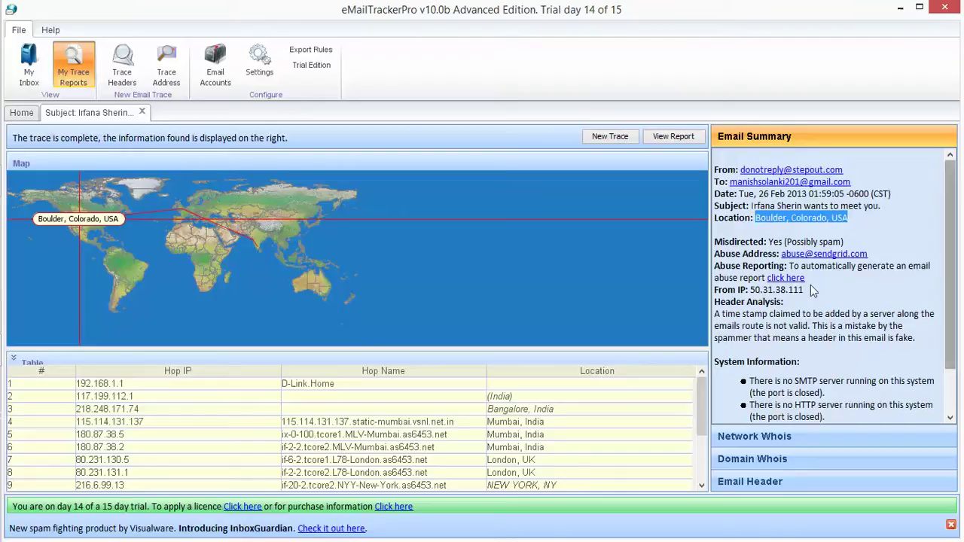
{"action": "left_click_drag", "start_coordinate": [806, 291], "coordinate": [751, 292]}
{"action": "left_click", "coordinate": [322, 437]}
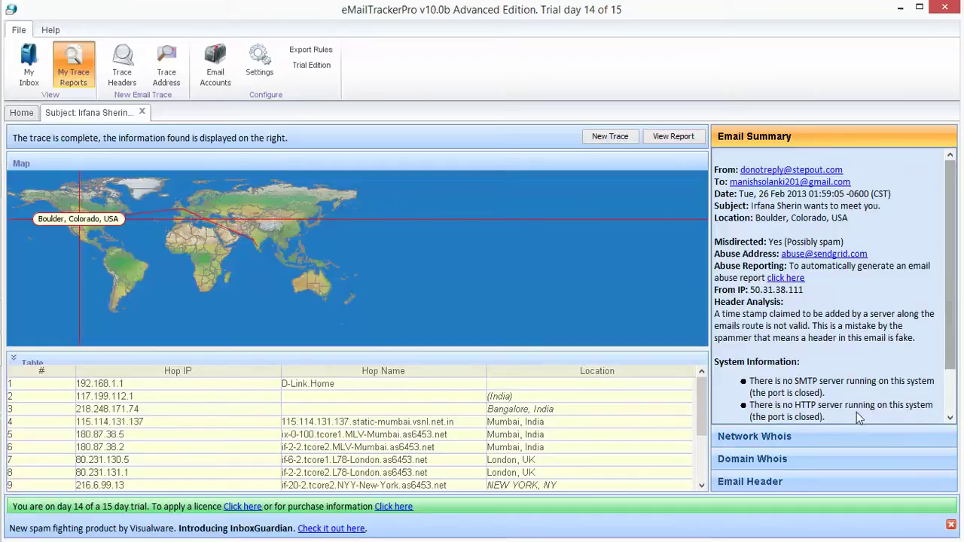
Open the Network Whois data of the trace and review its network range, origin AS, organization and contact records
{"action": "left_click", "coordinate": [856, 436]}
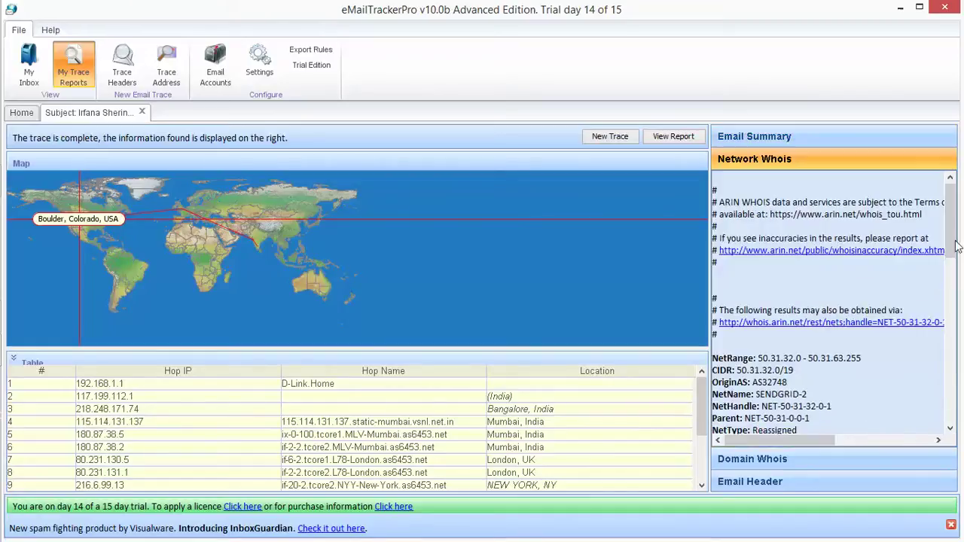
{"action": "scroll", "coordinate": [849, 271], "scroll_direction": "down", "scroll_amount": 4}
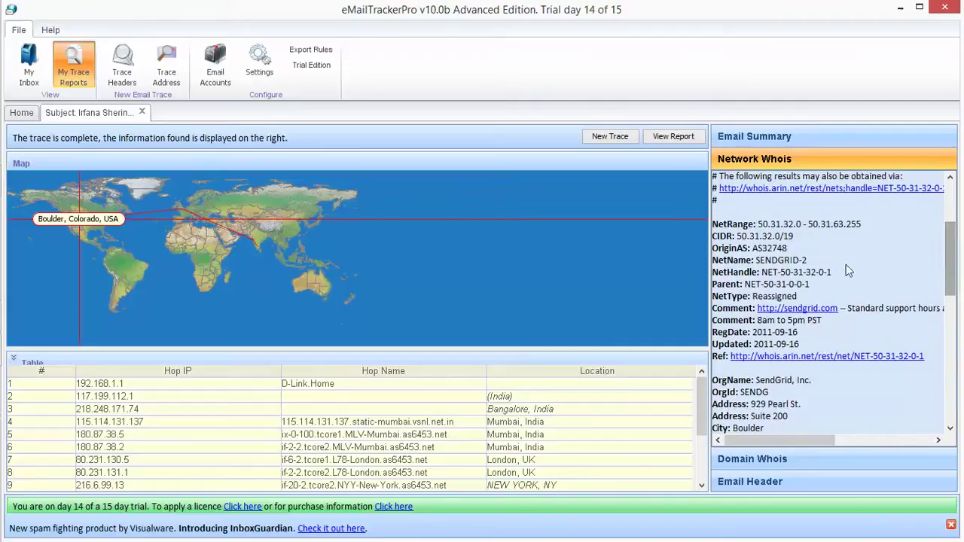
{"action": "left_click_drag", "start_coordinate": [795, 236], "coordinate": [755, 253]}
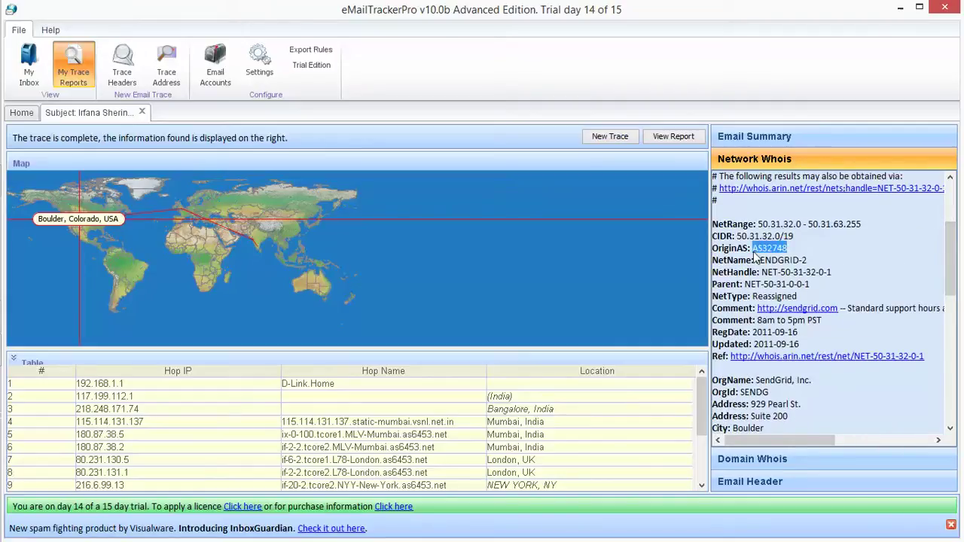
{"action": "left_click_drag", "start_coordinate": [935, 359], "coordinate": [707, 217]}
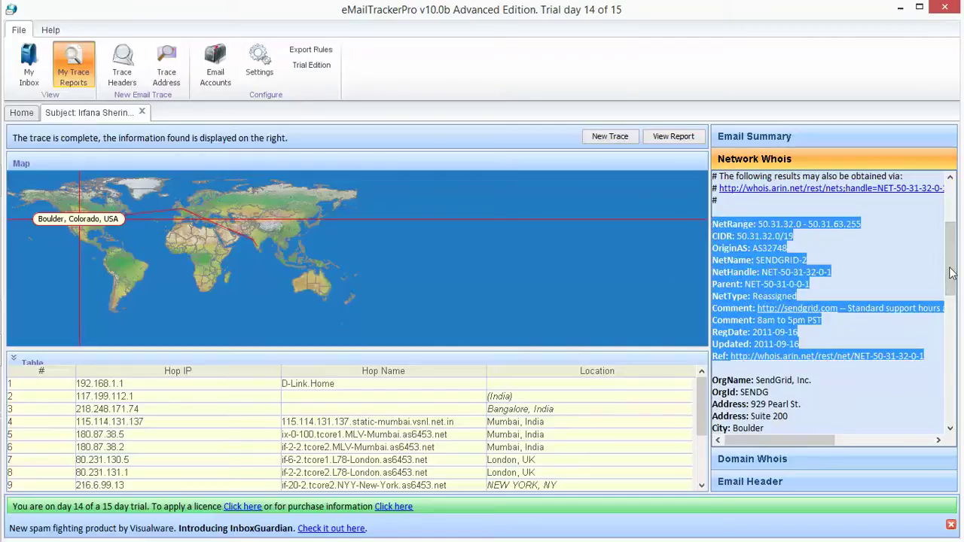
{"action": "scroll", "coordinate": [951, 293], "scroll_direction": "down", "scroll_amount": 1}
{"action": "left_click_drag", "start_coordinate": [951, 294], "coordinate": [954, 399]}
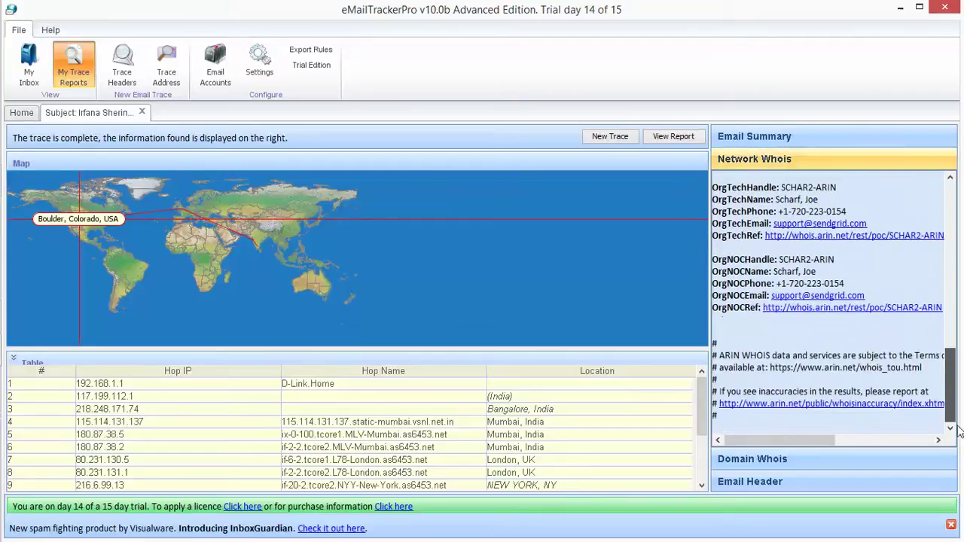
Open the Domain Whois data and examine the registrant's phone and fax fields and the remaining records
{"action": "left_click", "coordinate": [827, 465]}
{"action": "left_click_drag", "start_coordinate": [953, 239], "coordinate": [954, 269]}
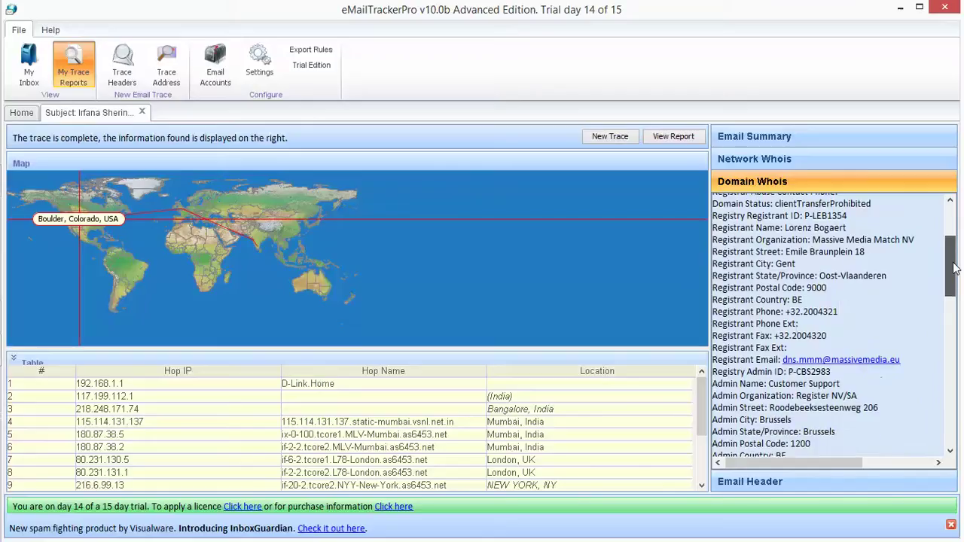
{"action": "left_click_drag", "start_coordinate": [830, 338], "coordinate": [772, 338]}
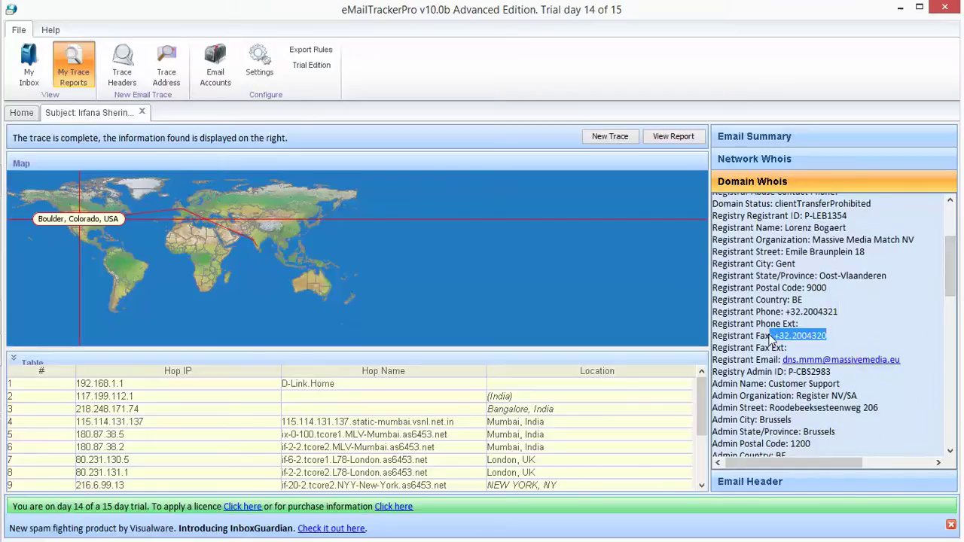
{"action": "left_click_drag", "start_coordinate": [846, 308], "coordinate": [785, 313]}
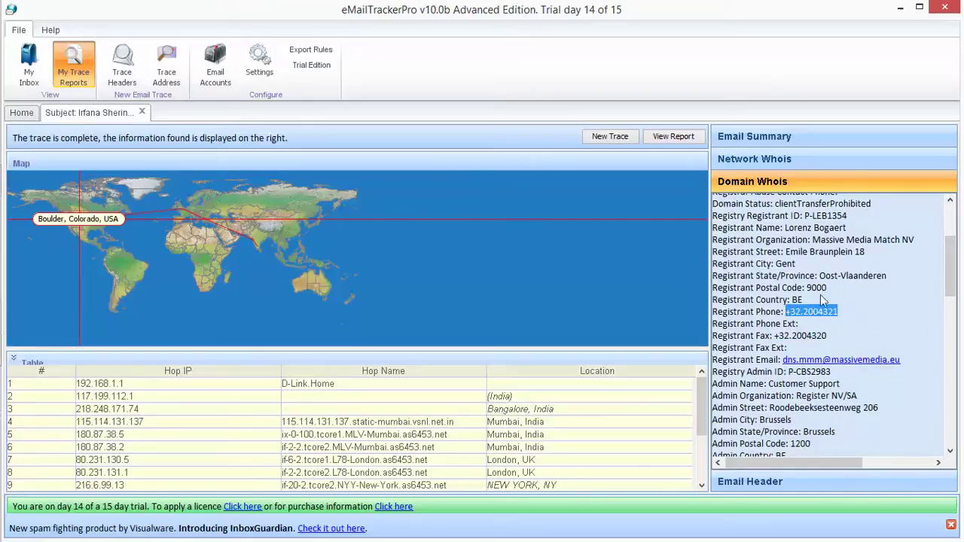
{"action": "left_click_drag", "start_coordinate": [954, 272], "coordinate": [957, 414]}
Review the traced message's email header down to its end, and minimize the program window
{"action": "left_click", "coordinate": [850, 483]}
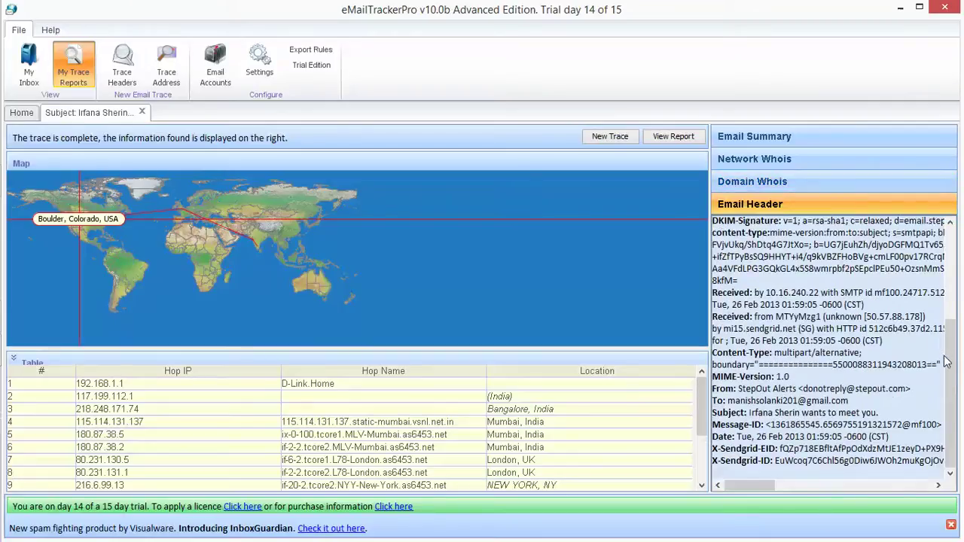
{"action": "mouse_move", "coordinate": [950, 368]}
{"action": "left_mouse_down"}
{"action": "mouse_move", "coordinate": [943, 276]}
{"action": "mouse_move", "coordinate": [947, 364]}
{"action": "left_mouse_up"}
{"action": "left_click", "coordinate": [901, 7]}
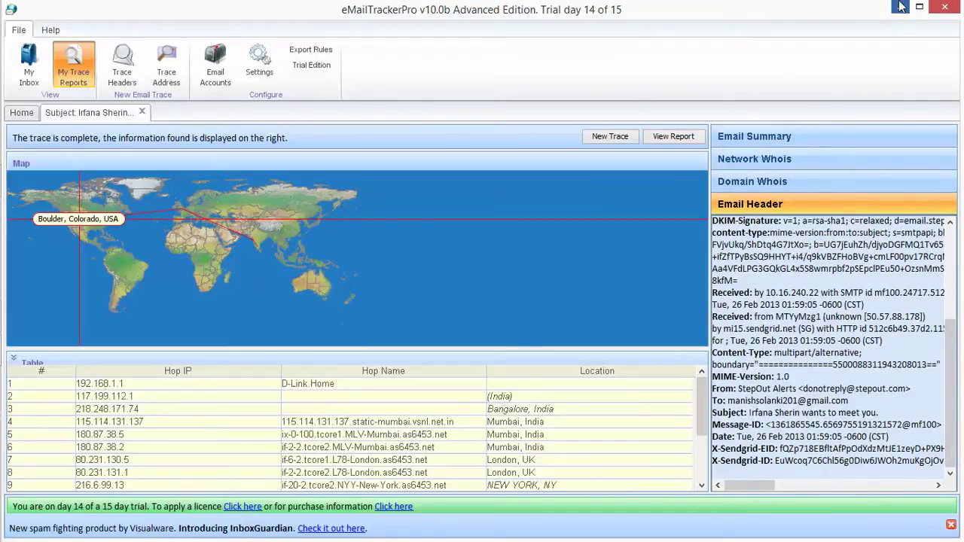